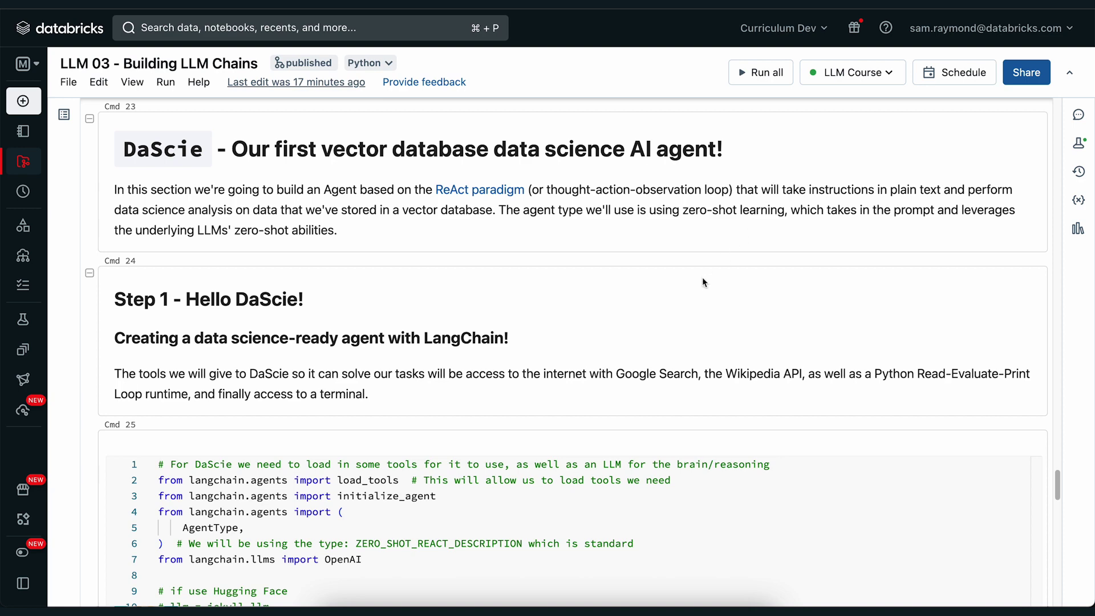
scroll(703, 278, down, 1)
scroll(703, 277, down, 2)
scroll(702, 278, down, 1)
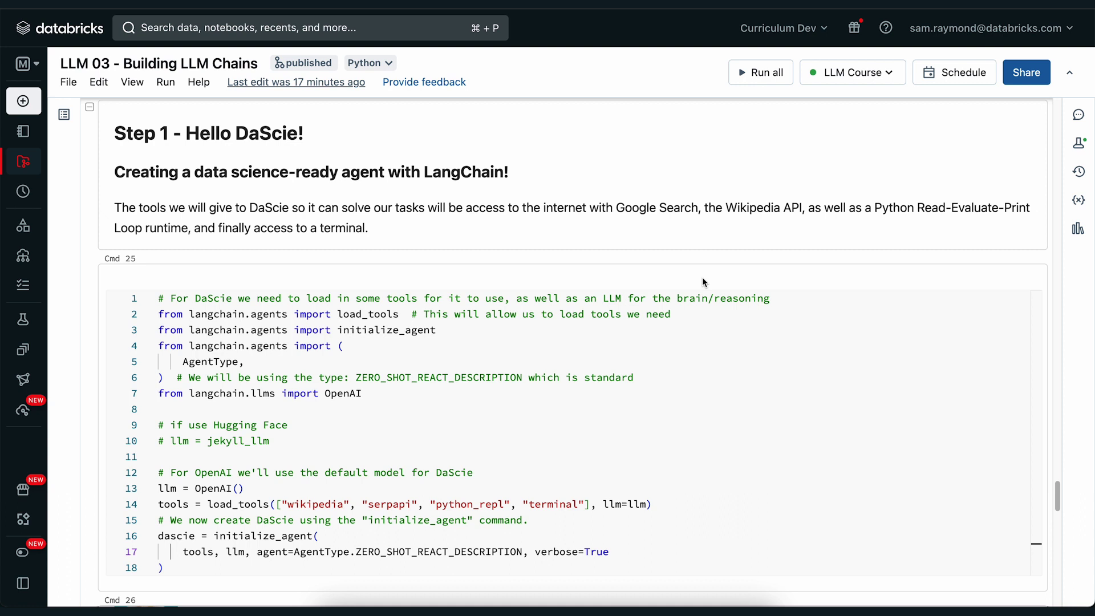
Review the DaScie setup cell: OpenAI model, load_tools docs, ZERO_SHOT_REACT_DESCRIPTION agent, verbose True
click(386, 393)
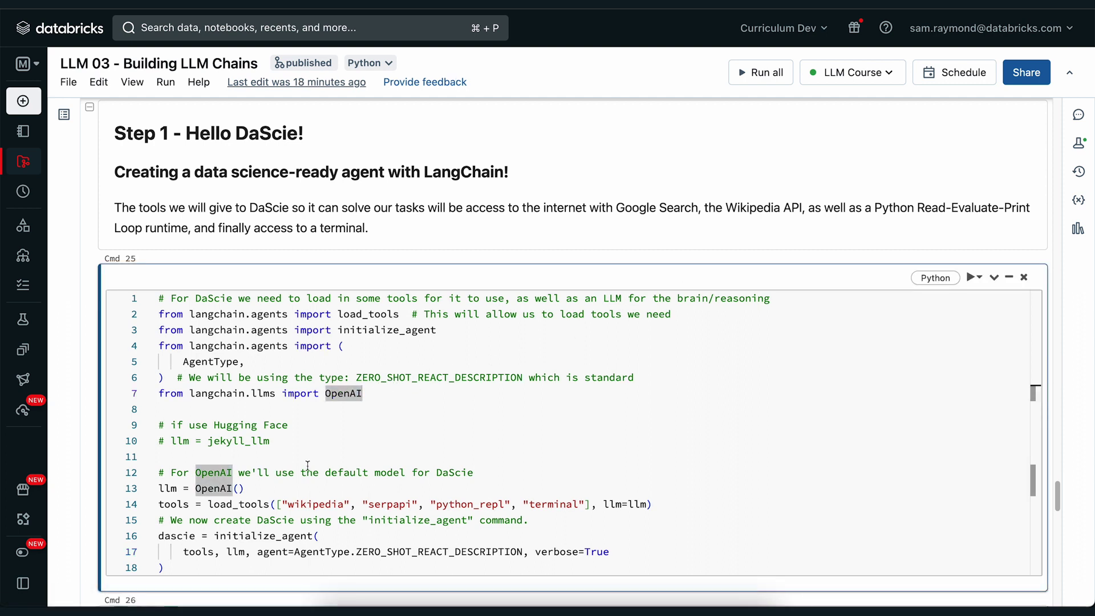
click(290, 488)
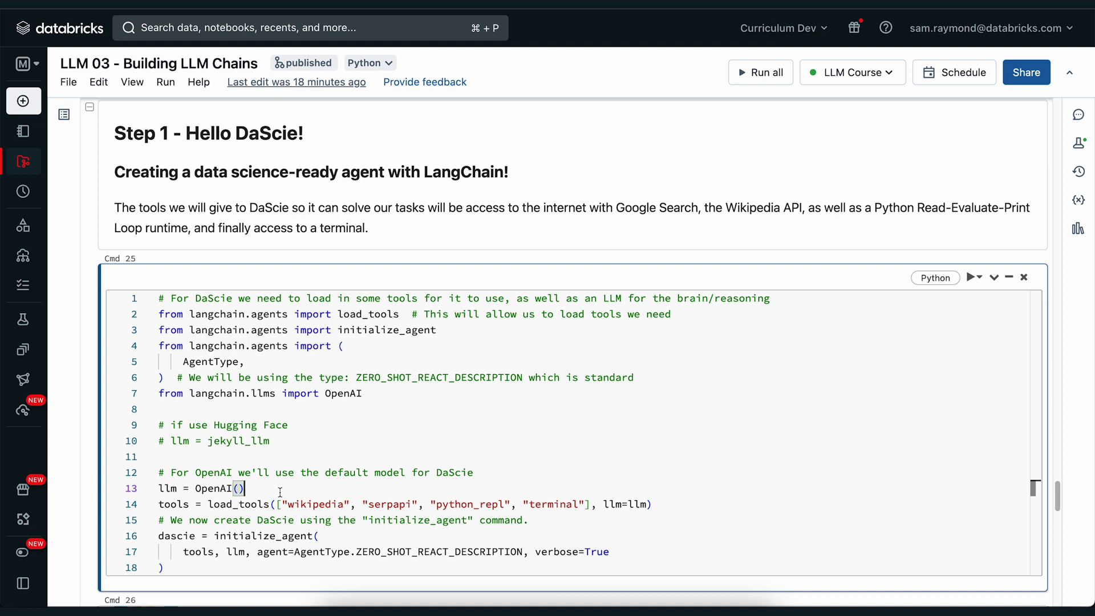
click(274, 504)
mouse_move(590, 505)
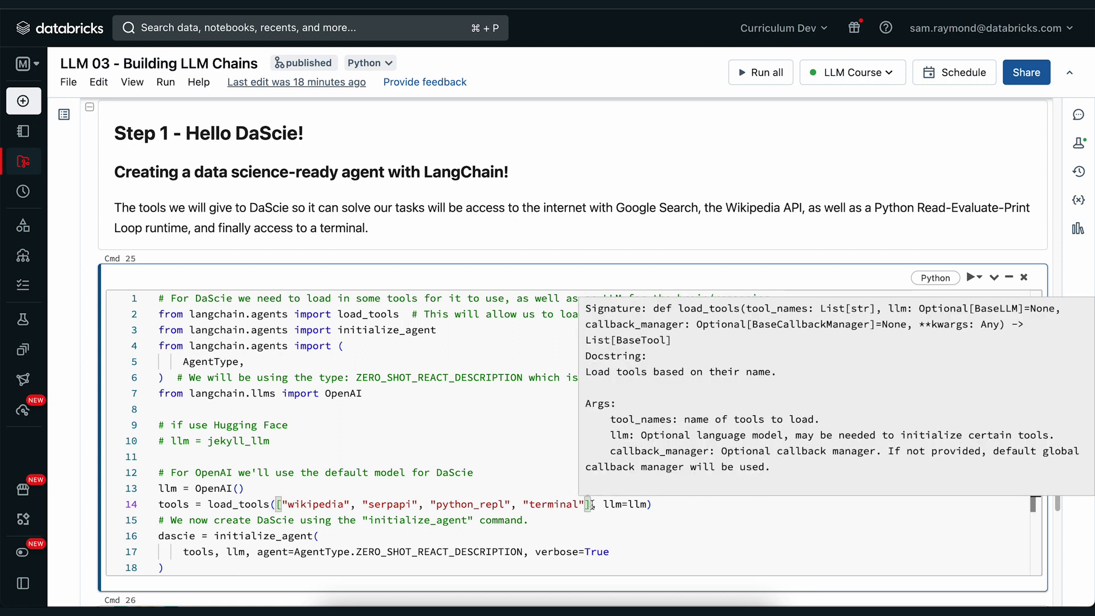
click(355, 536)
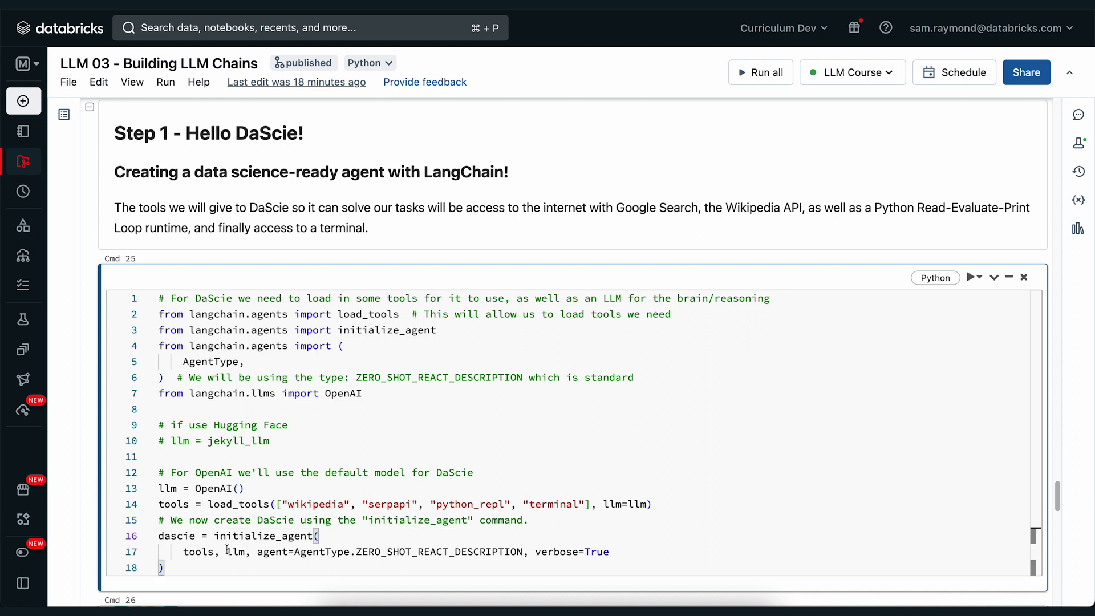
mouse_move(235, 552)
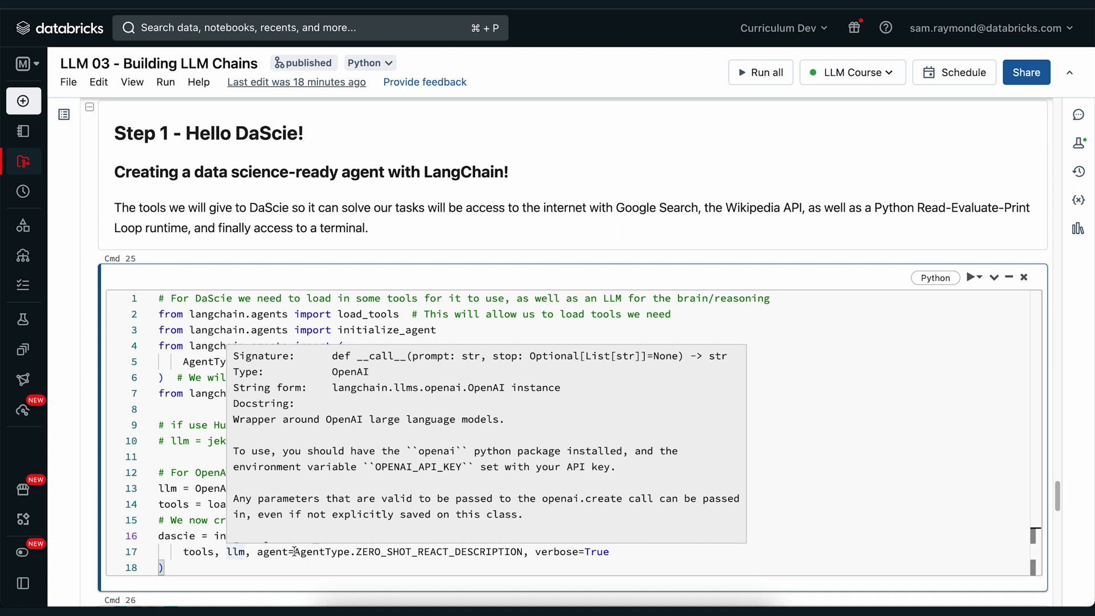
drag(294, 551, 525, 555)
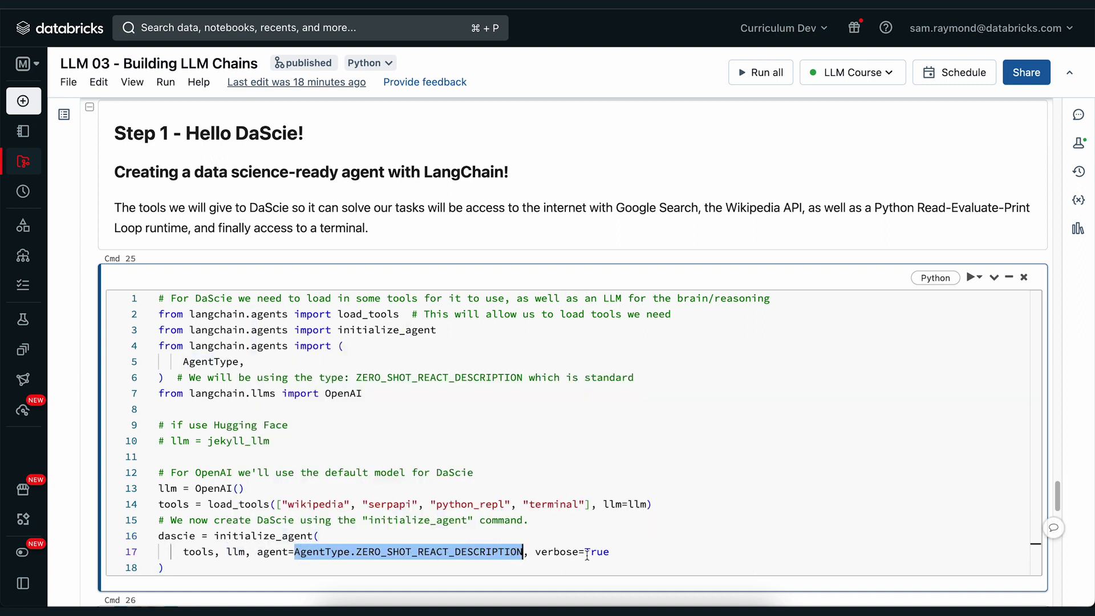
click(615, 553)
double_click(617, 552)
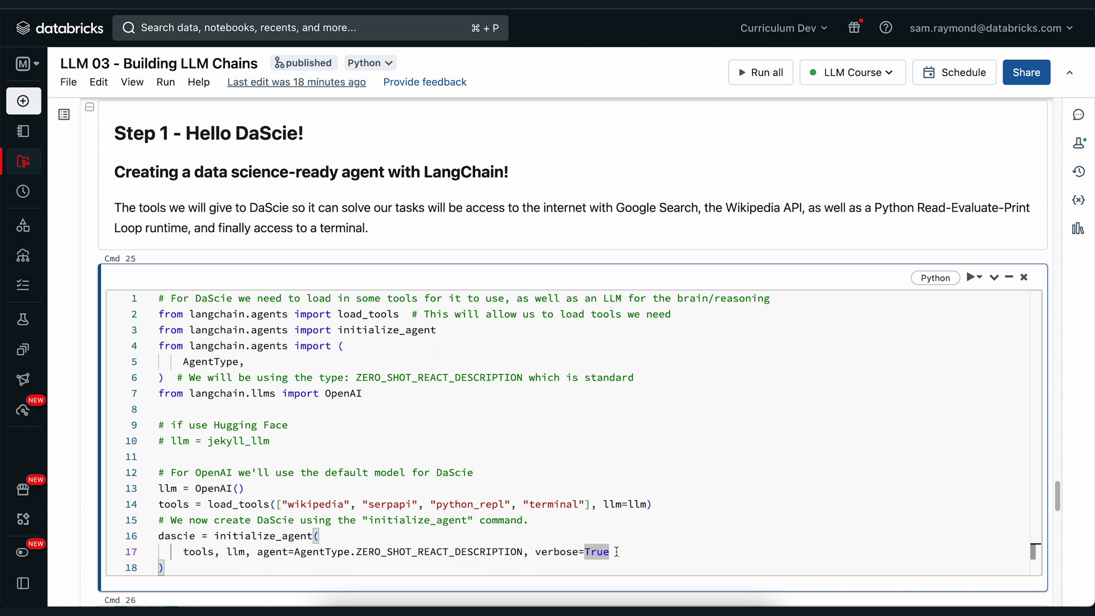
Run the DaScie agent setup cell and select the Mercedes AMG F1 2020 prompt cell
key(shift+Return)
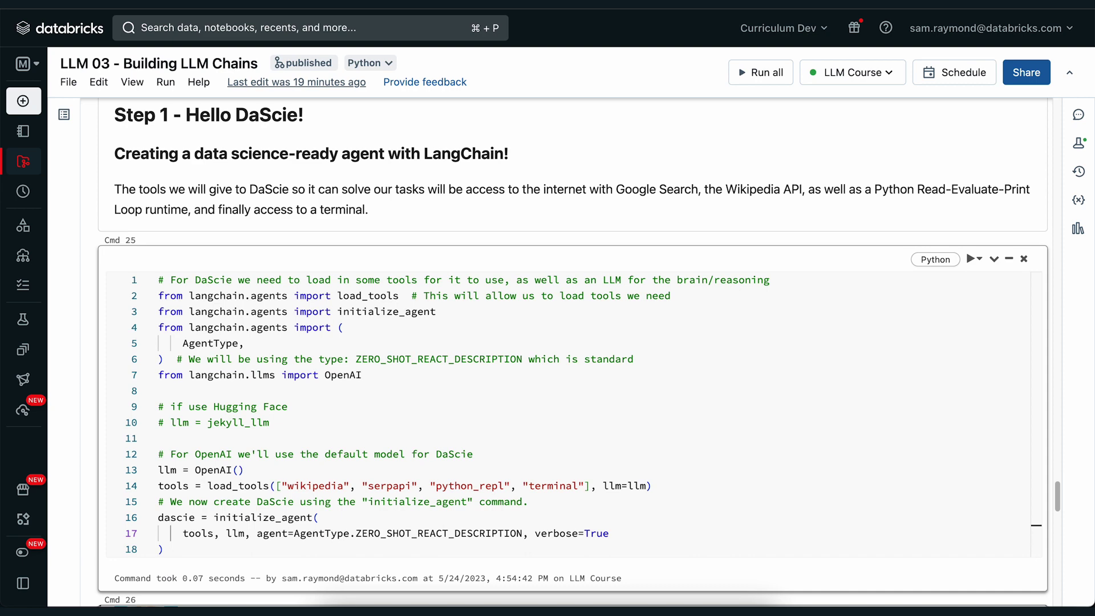
scroll(573, 357, down, 2)
scroll(573, 356, down, 3)
scroll(573, 357, down, 2)
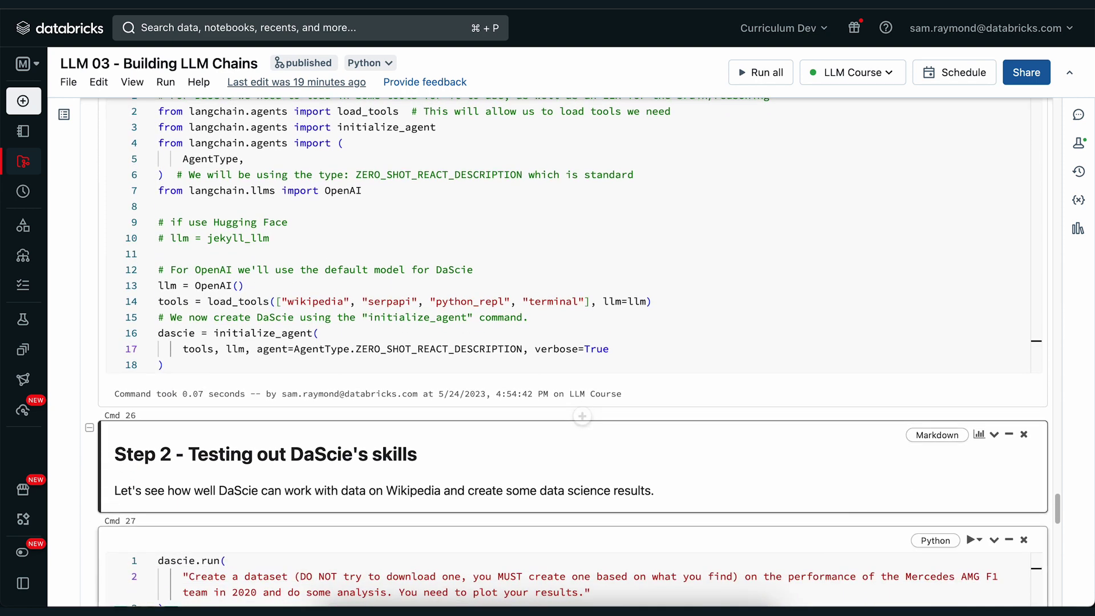
scroll(574, 358, down, 2)
scroll(573, 357, down, 1)
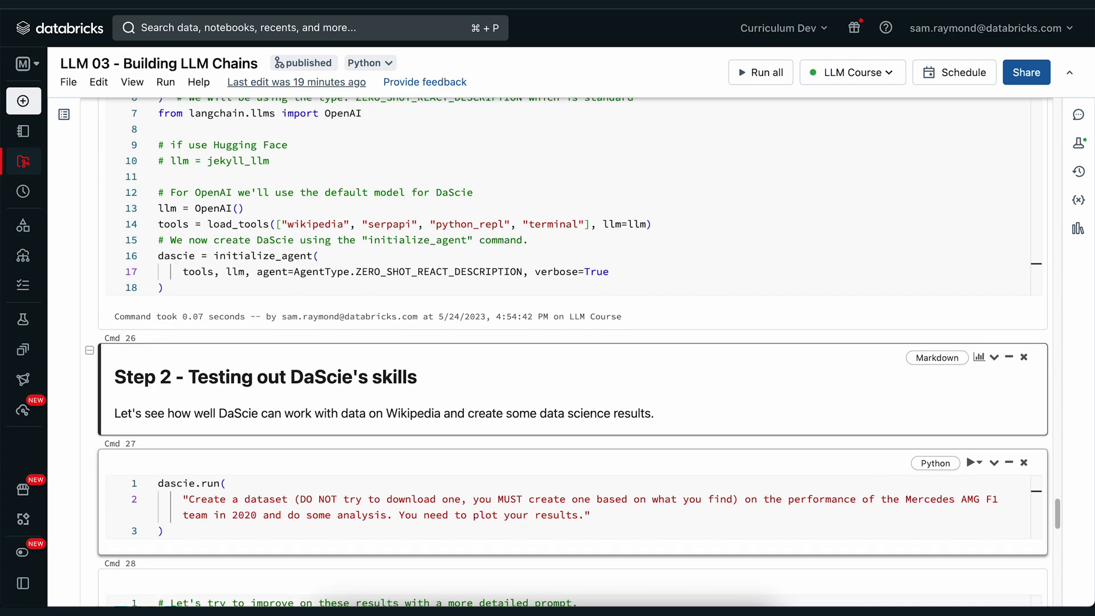
scroll(573, 358, down, 2)
click(609, 506)
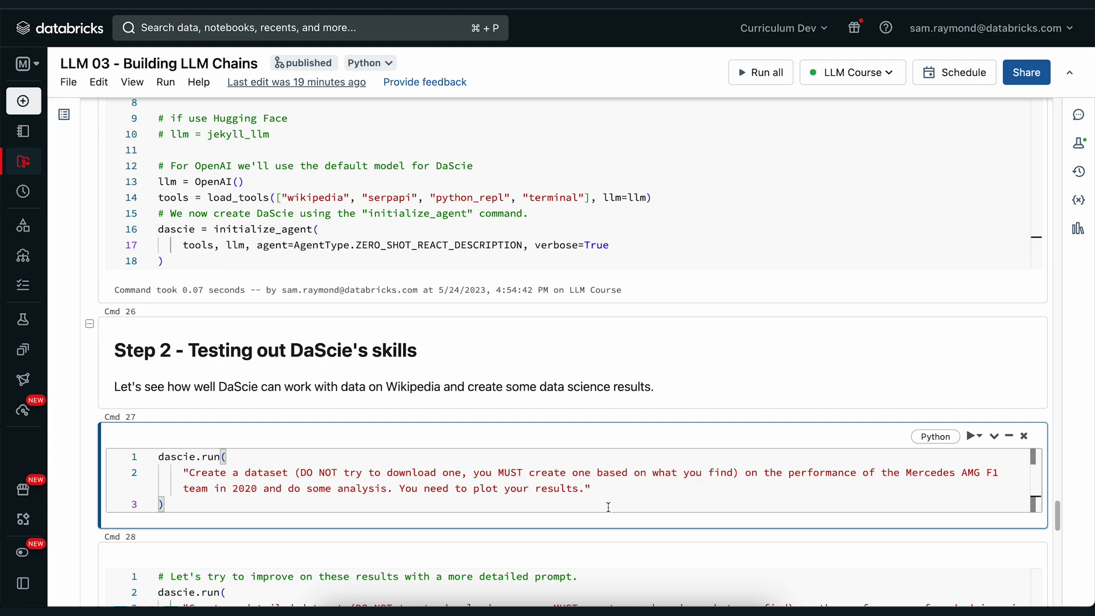
Run the Mercedes AMG F1 2020 prompt and highlight the agent's dataset-creation plan
key(shift+Return)
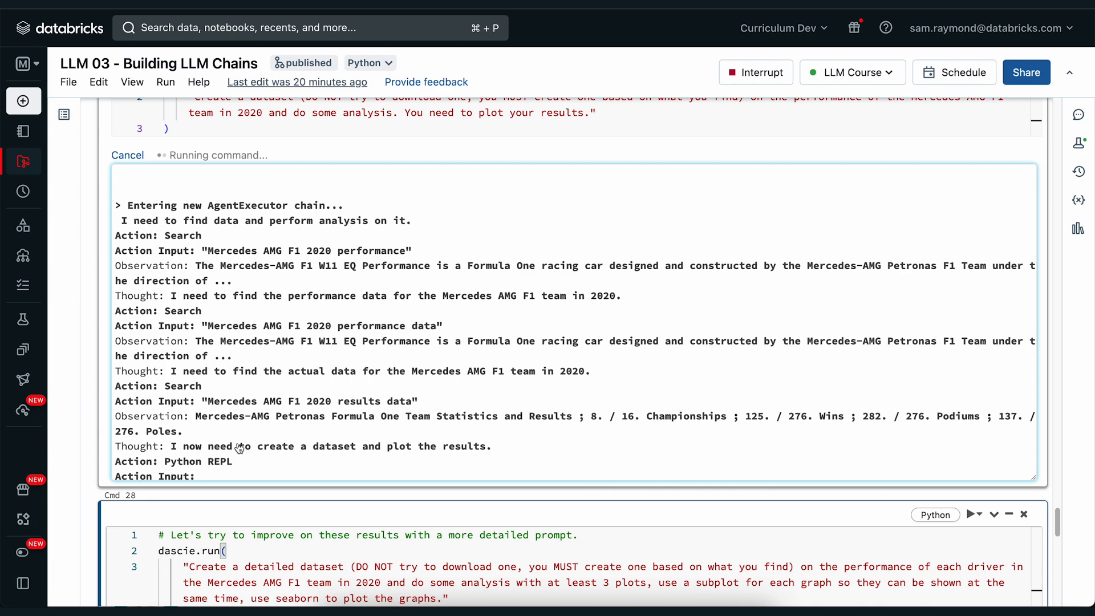
drag(240, 448, 392, 445)
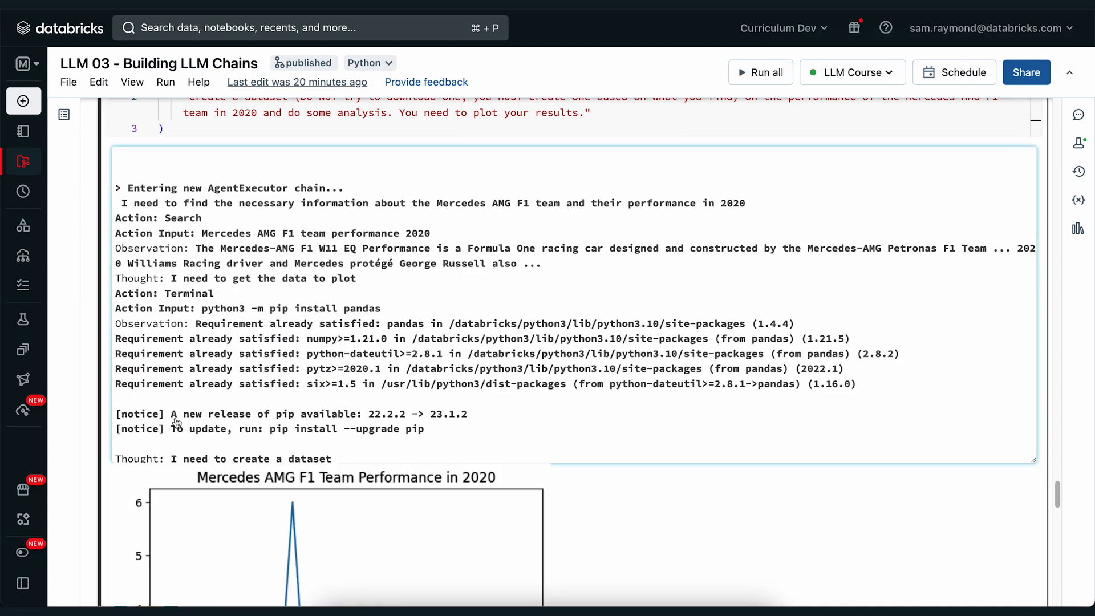
scroll(203, 413, down, 1)
scroll(332, 379, down, 5)
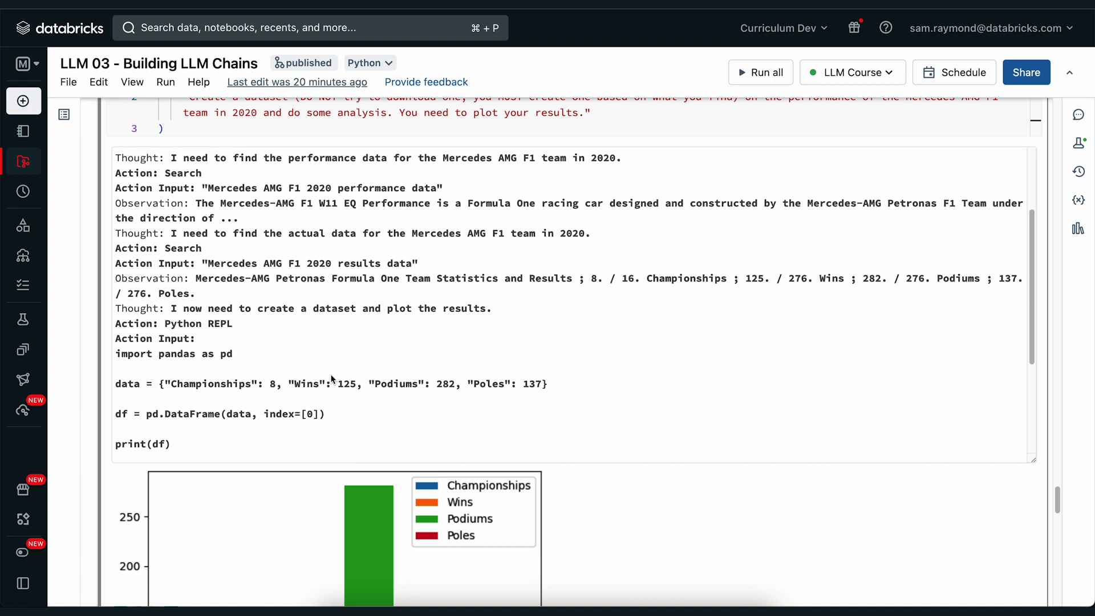
scroll(332, 380, down, 1)
scroll(333, 379, down, 2)
scroll(332, 380, down, 3)
scroll(332, 379, down, 1)
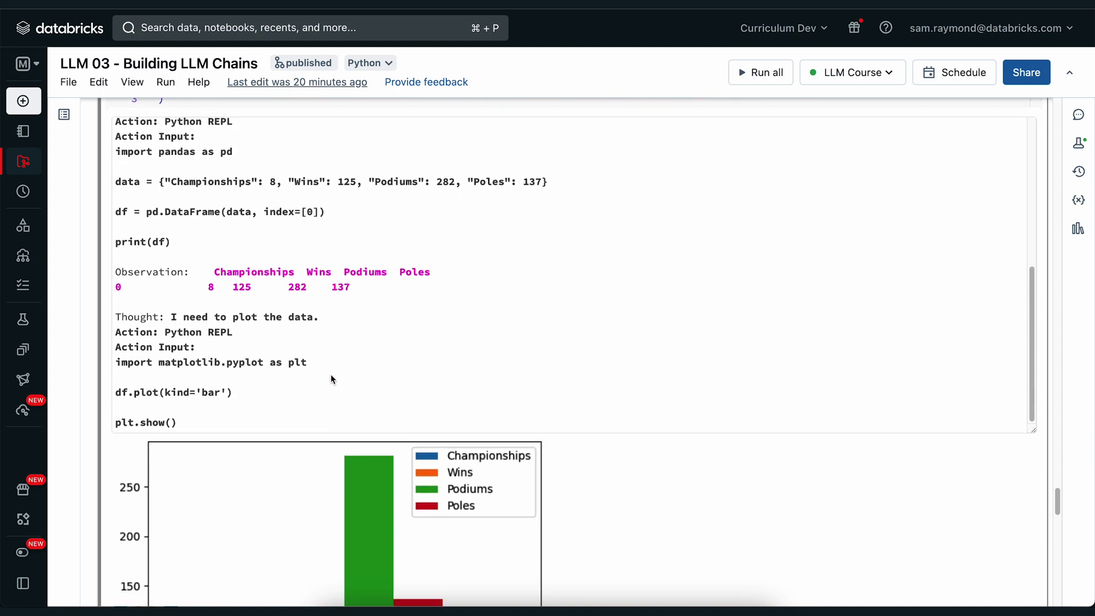
scroll(332, 379, down, 1)
scroll(332, 380, down, 3)
scroll(332, 379, down, 2)
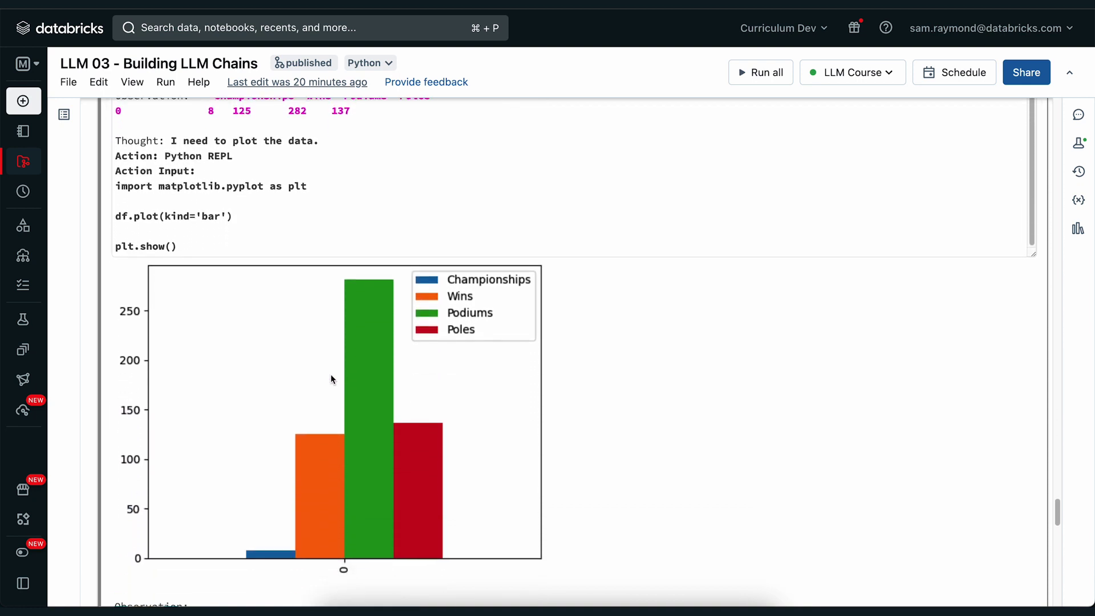
scroll(332, 379, down, 1)
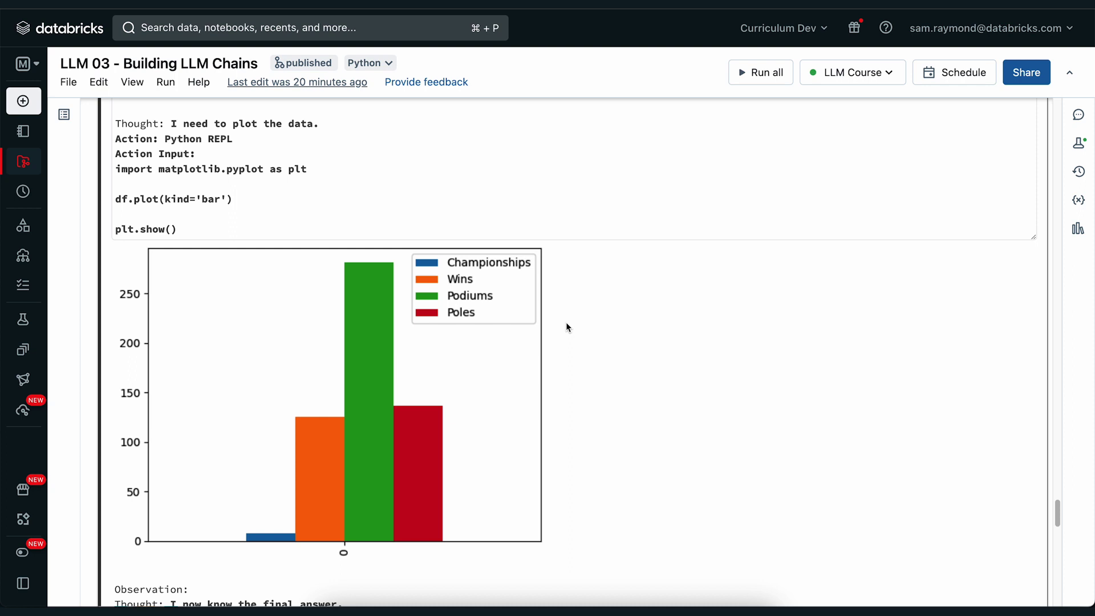
scroll(566, 327, down, 1)
scroll(566, 327, down, 1)
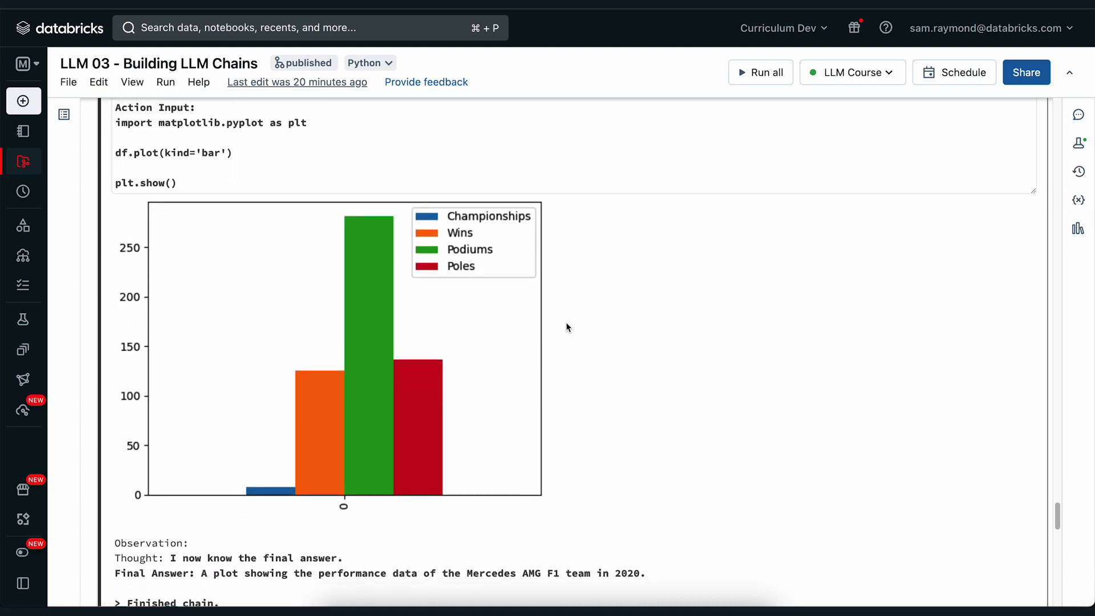
scroll(565, 328, down, 2)
scroll(566, 328, down, 1)
scroll(566, 327, down, 2)
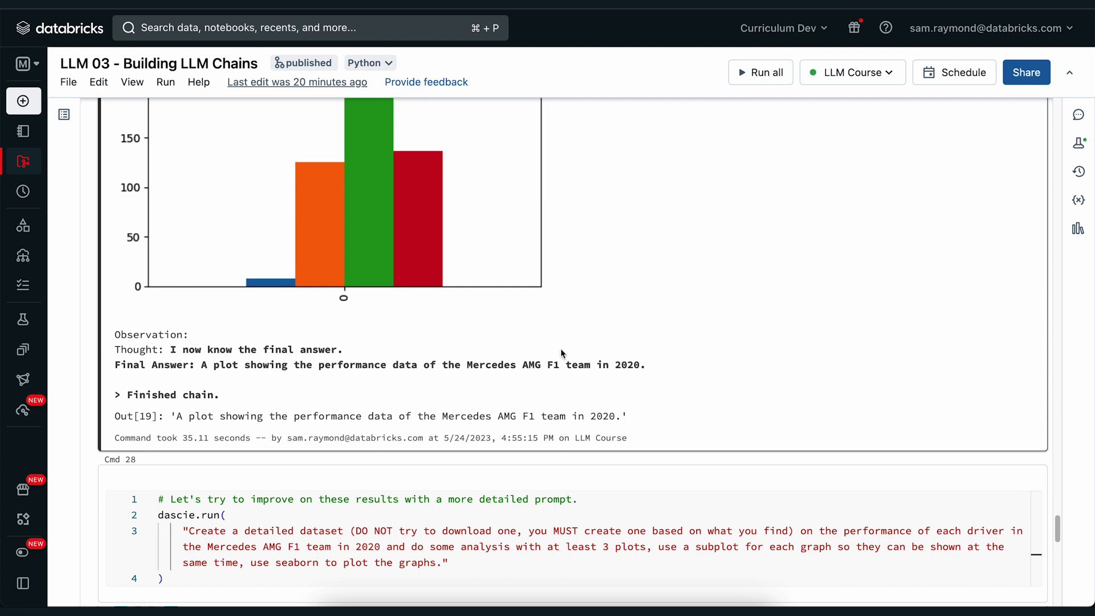
scroll(560, 355, down, 1)
Run the Cmd 28 seaborn-subplot prompt to get Hamilton, Bottas and Ocon 2020 points
click(501, 500)
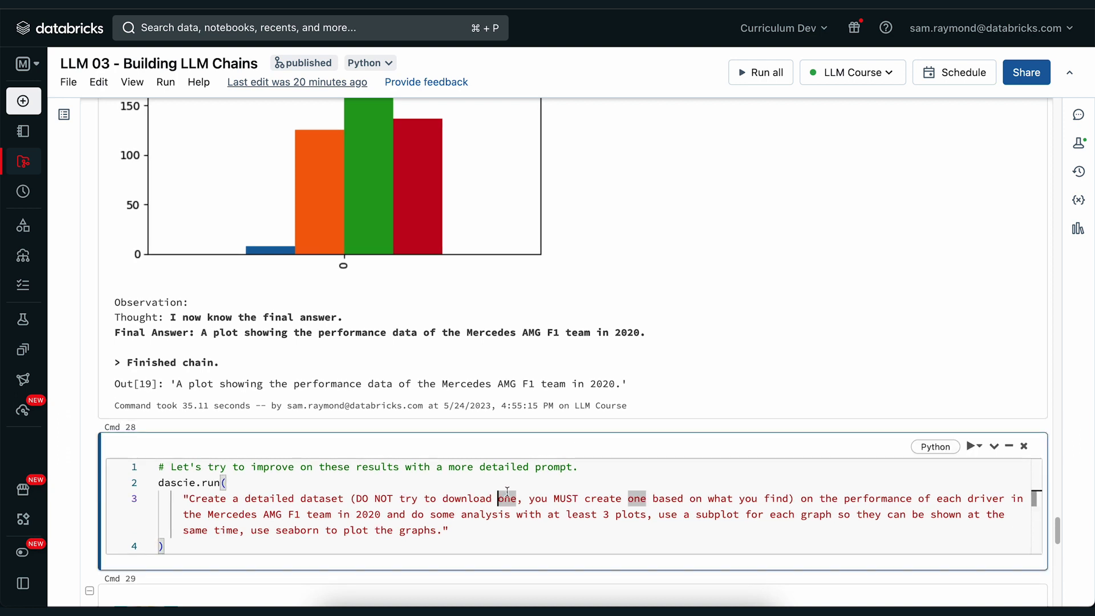
key(shift+Return)
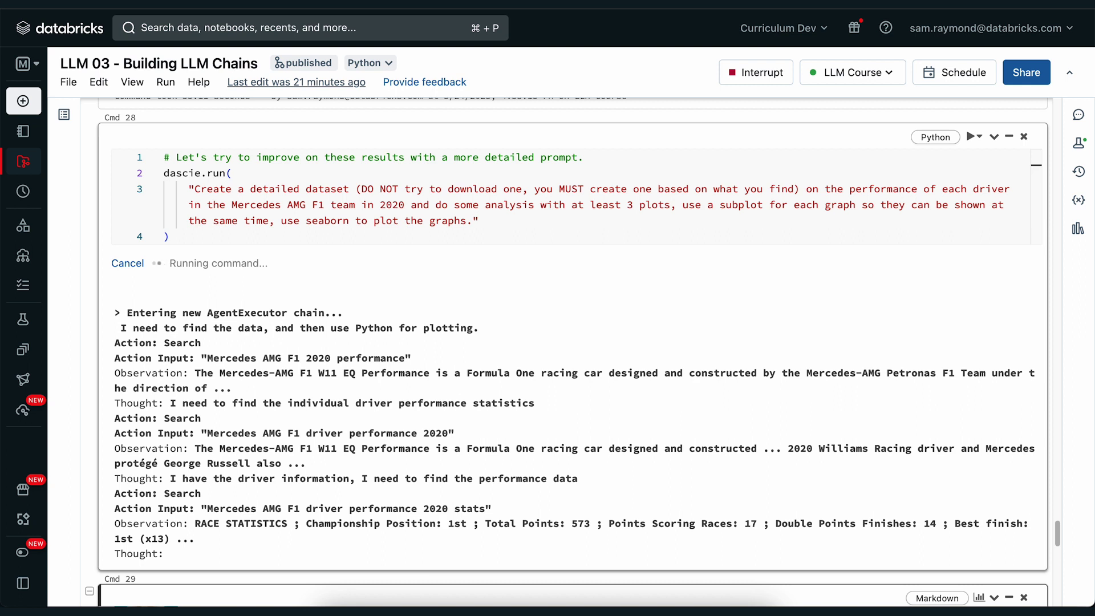
scroll(417, 485, down, 1)
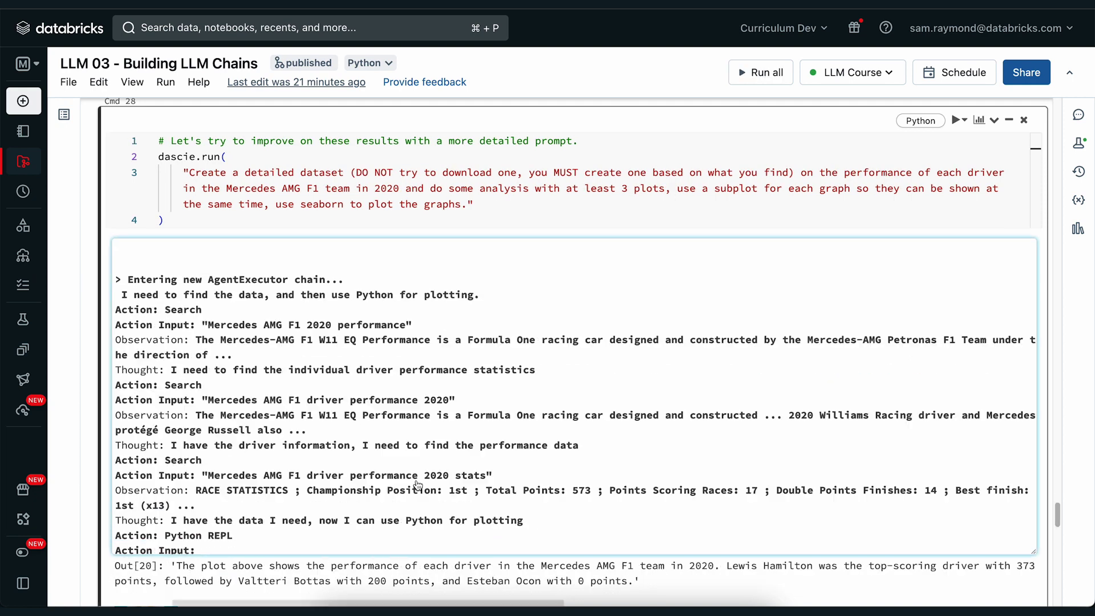
scroll(470, 458, down, 3)
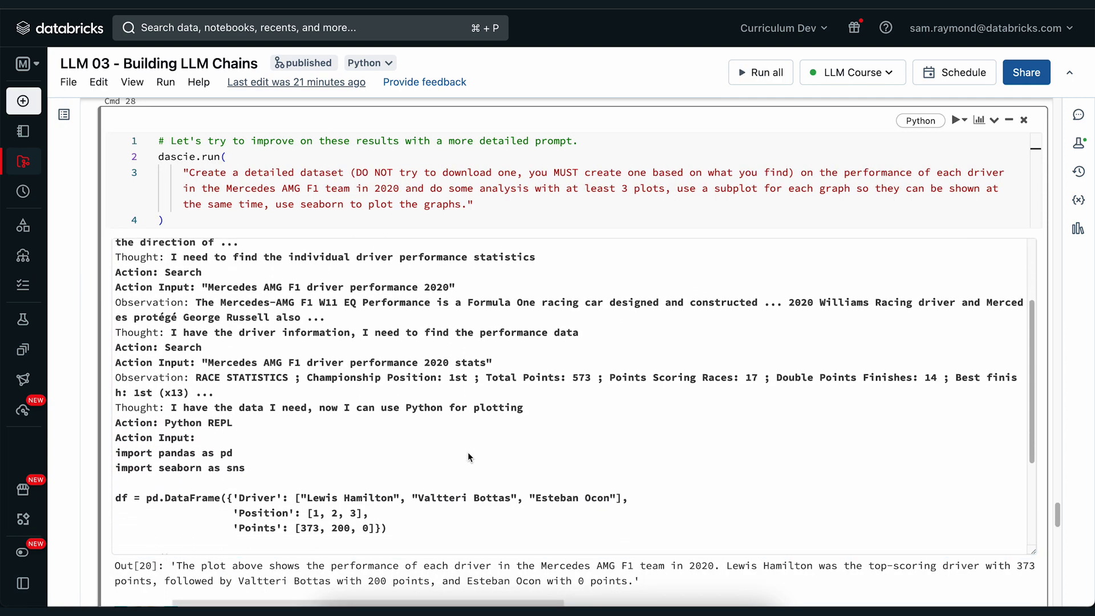
scroll(469, 457, down, 2)
scroll(469, 452, down, 1)
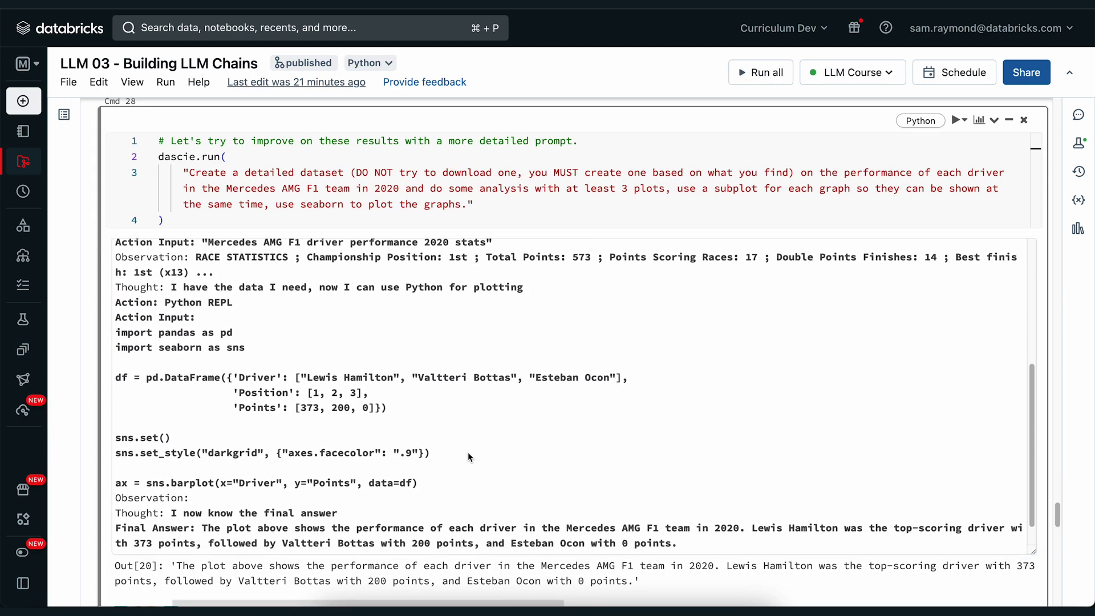
scroll(468, 453, down, 1)
scroll(469, 452, down, 2)
scroll(469, 452, down, 1)
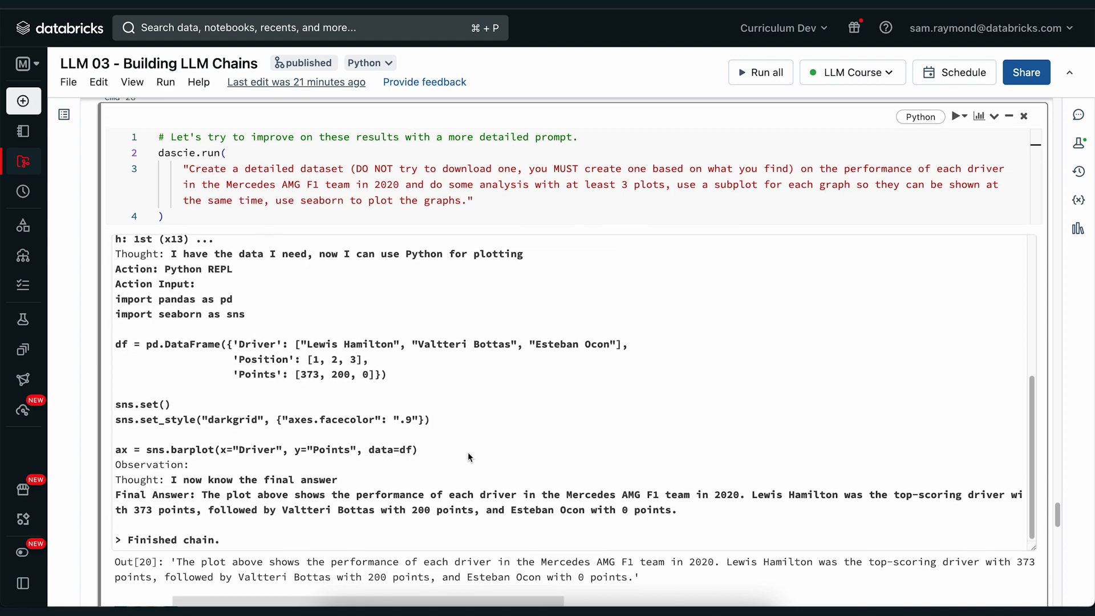
scroll(468, 452, down, 1)
scroll(468, 454, down, 1)
scroll(468, 455, down, 2)
scroll(469, 455, down, 4)
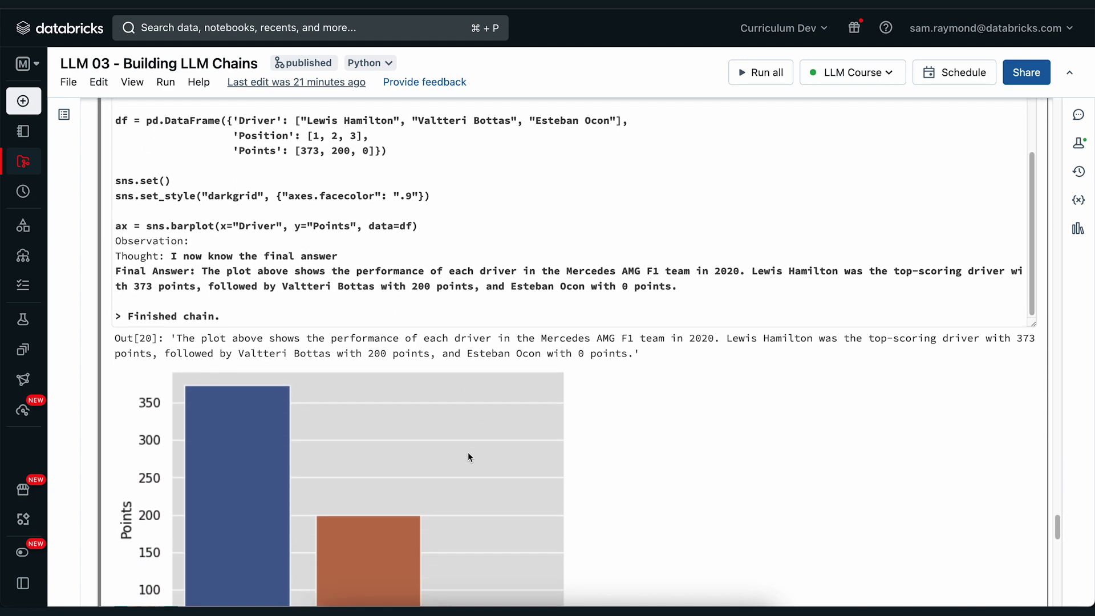
scroll(468, 457, down, 3)
scroll(468, 457, down, 1)
scroll(468, 458, down, 1)
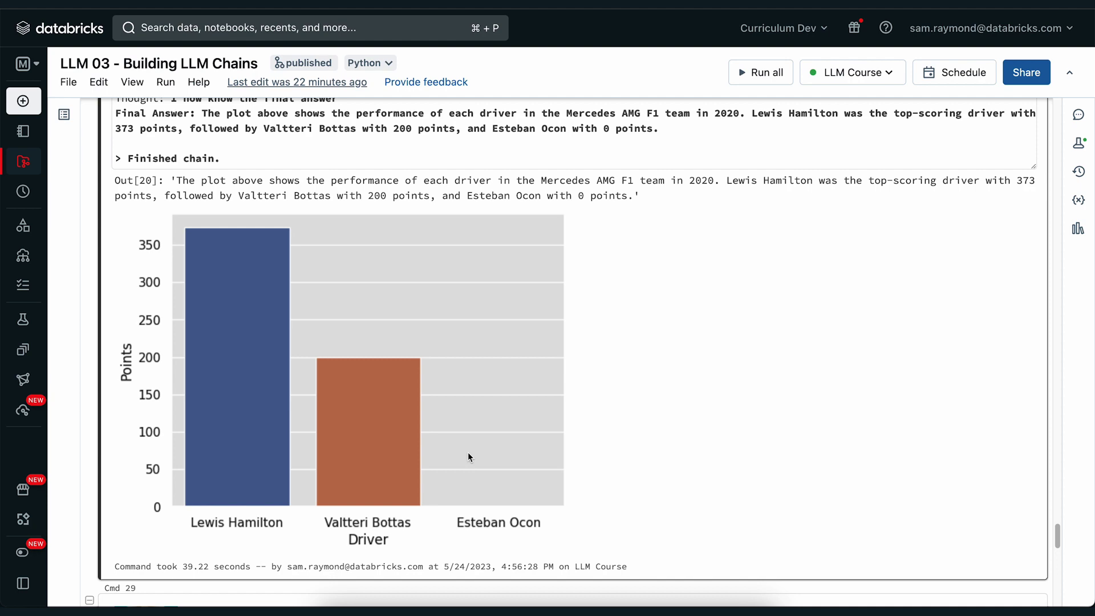
scroll(469, 452, up, 2)
scroll(468, 453, up, 3)
scroll(469, 452, up, 4)
scroll(467, 452, up, 2)
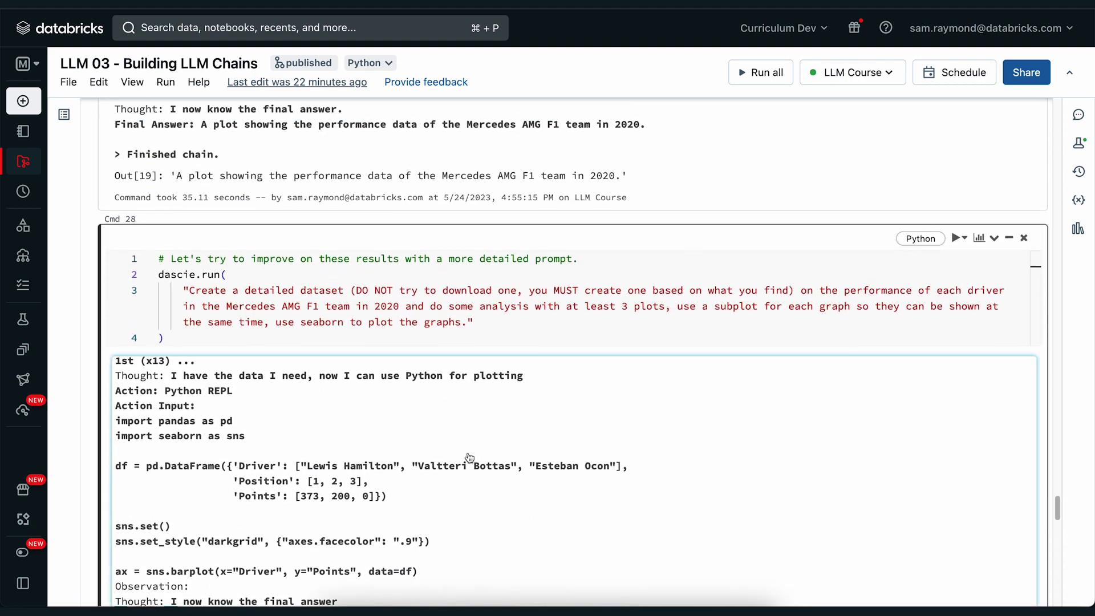
Rerun the Cmd 28 prompt for Starts, Front Rows and Fastest Laps subplots
click(498, 320)
key(shift+Return)
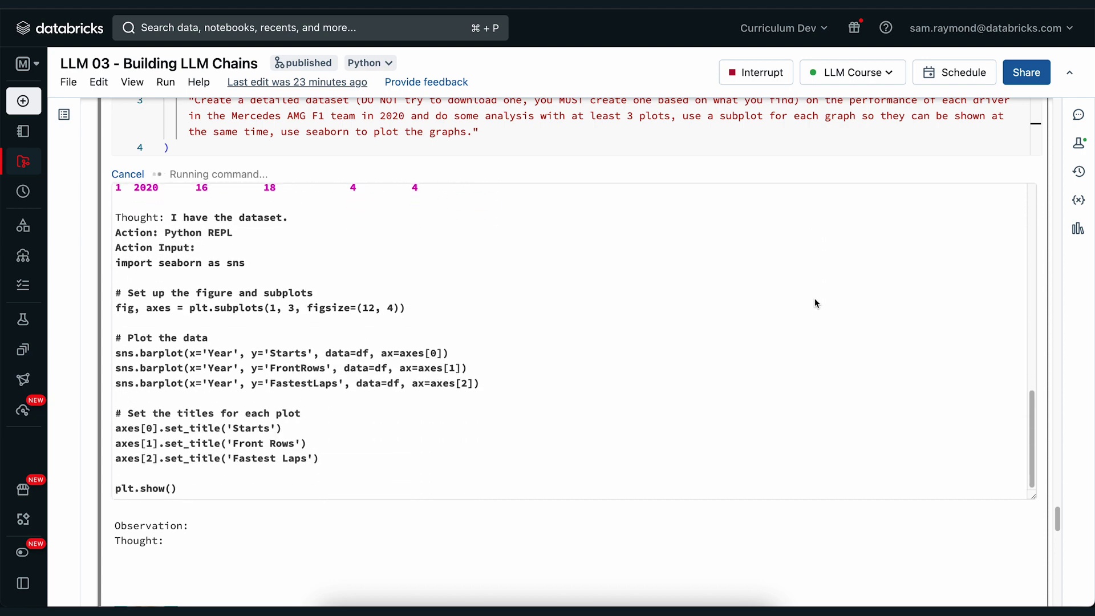
scroll(814, 303, down, 2)
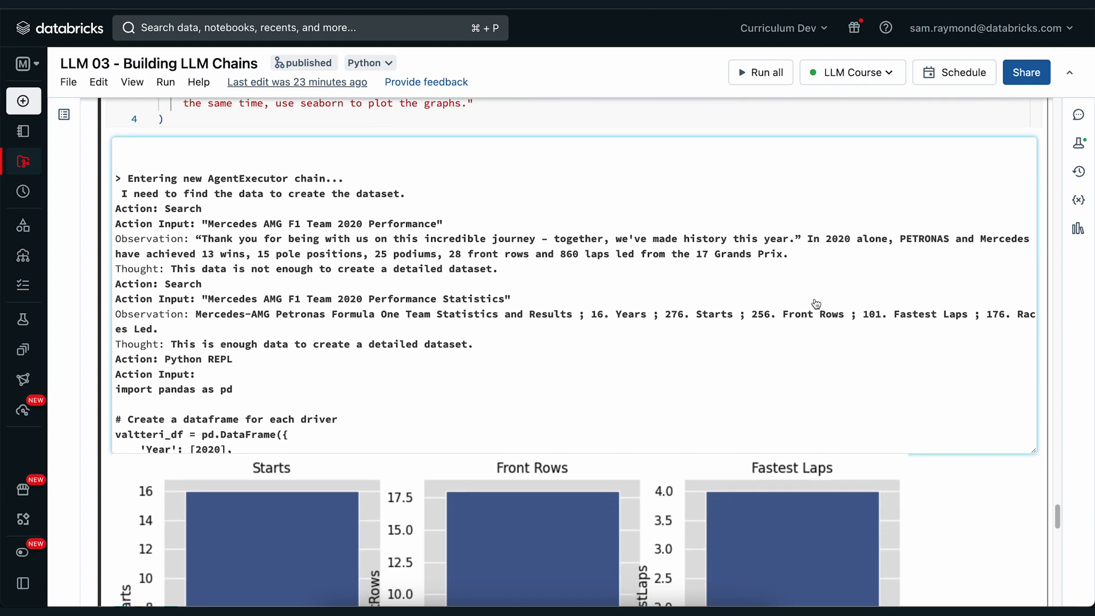
scroll(816, 304, down, 1)
scroll(817, 304, down, 2)
scroll(819, 303, down, 1)
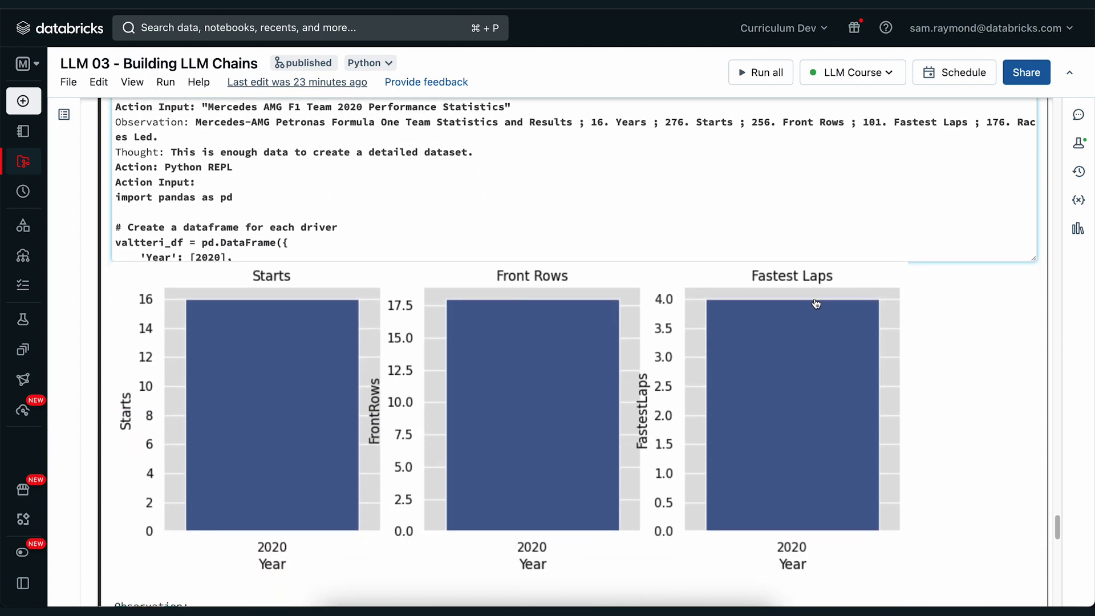
scroll(899, 376, down, 1)
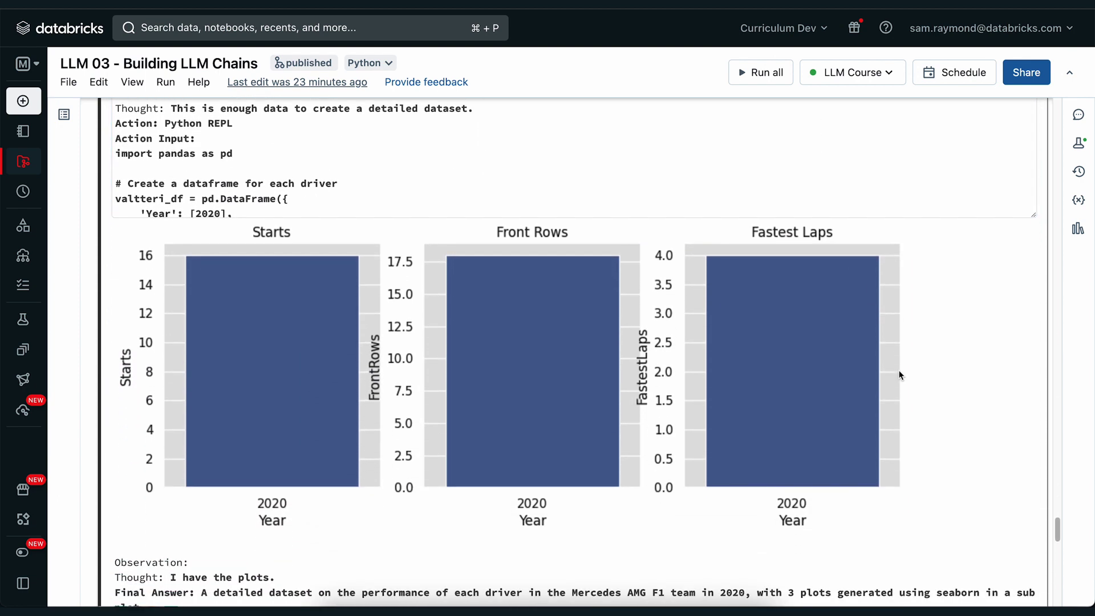